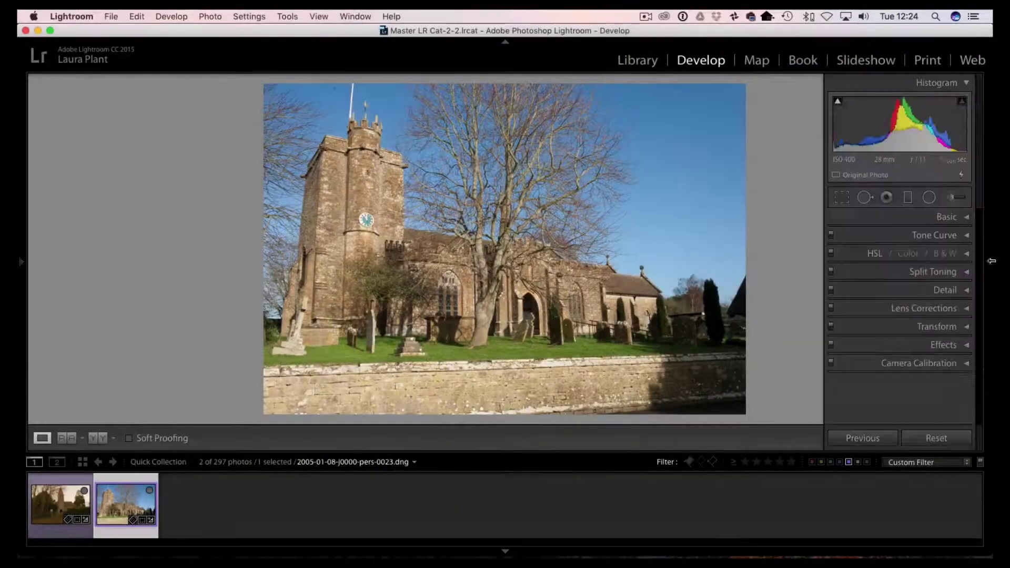
Briefly expand and collapse Transform, then pin the right adjustment panel open.
click(945, 328)
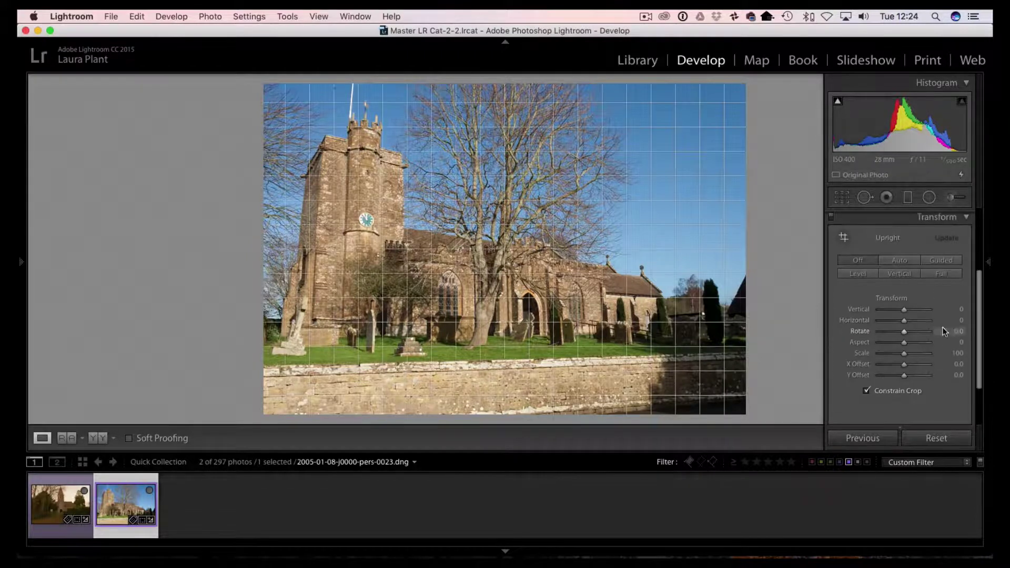
click(938, 218)
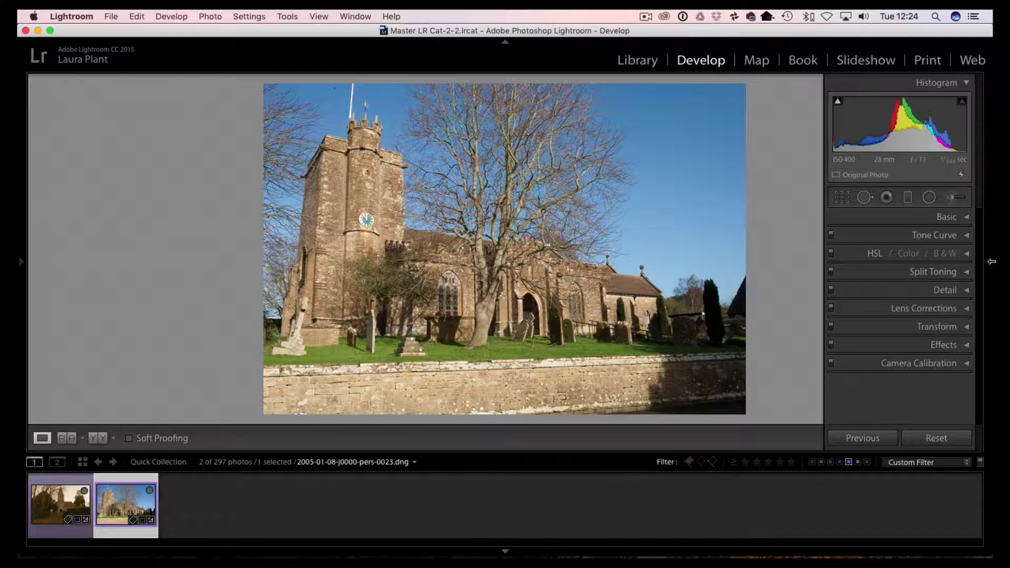
click(990, 263)
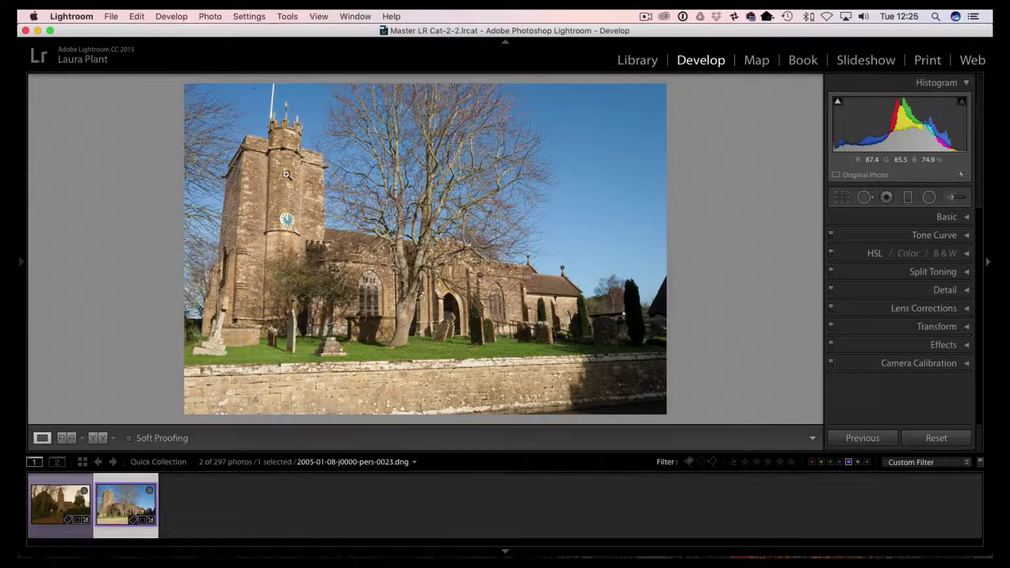
click(916, 309)
scroll(860, 309, up, 3)
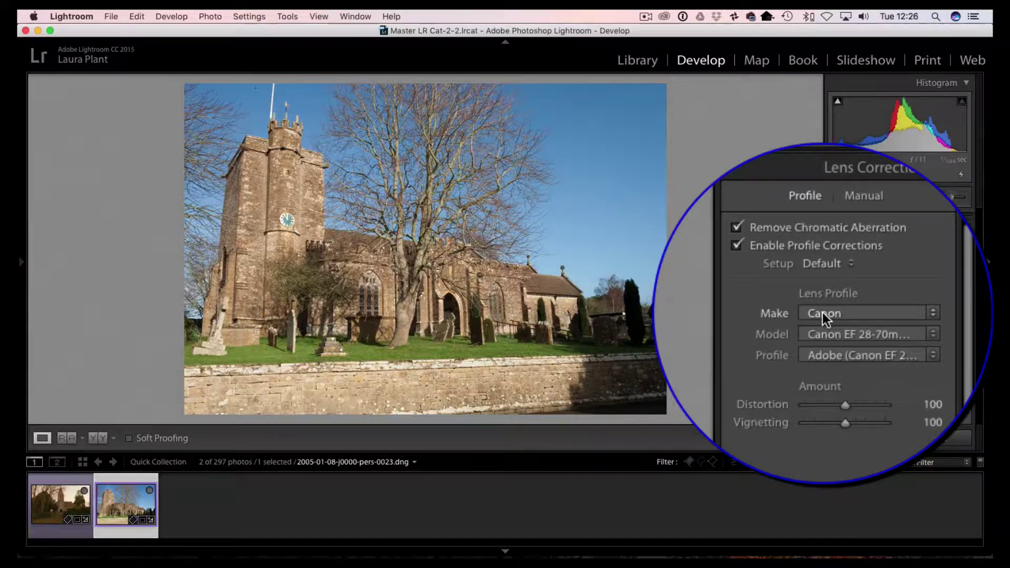
click(823, 313)
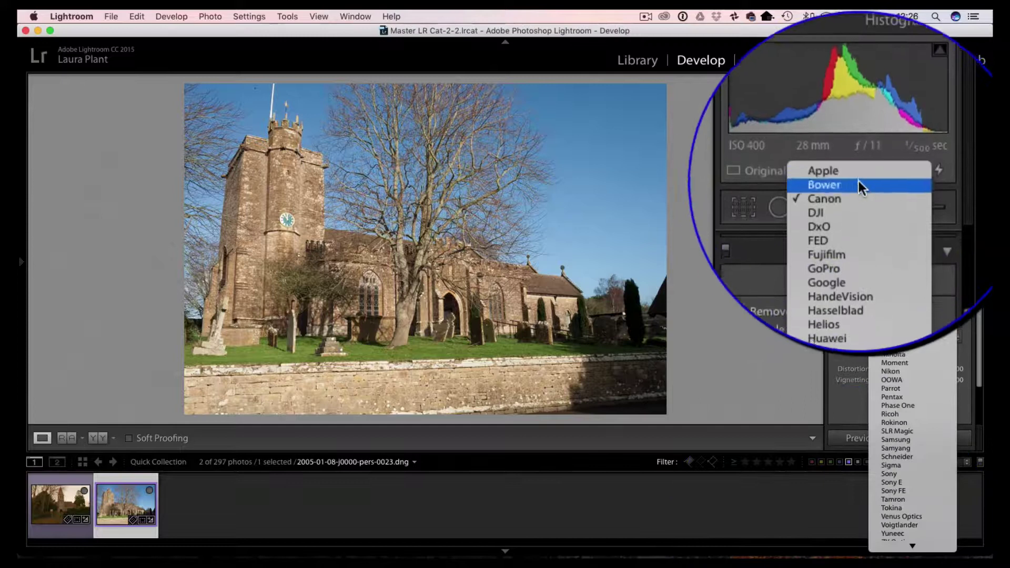
click(853, 195)
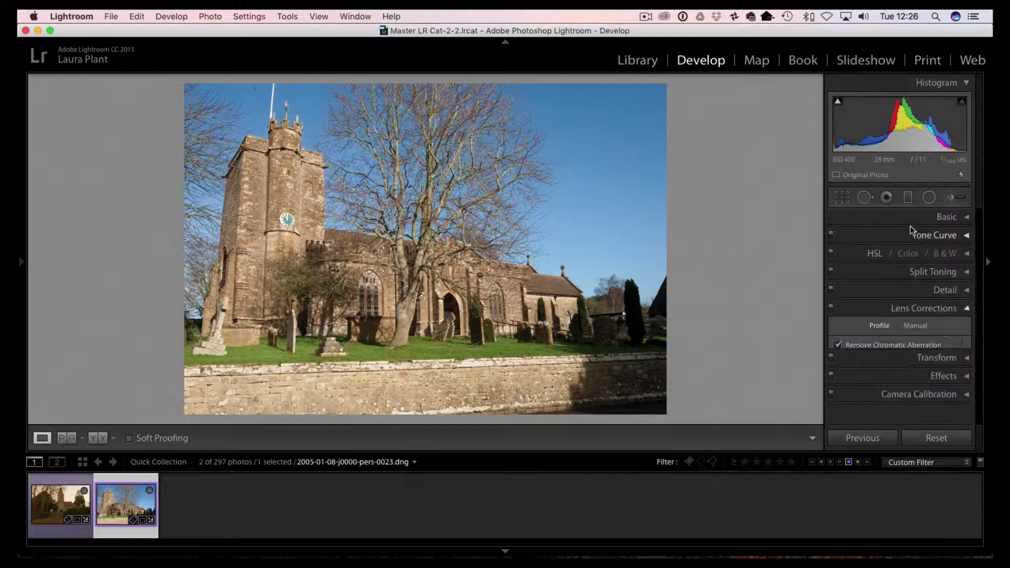
click(911, 227)
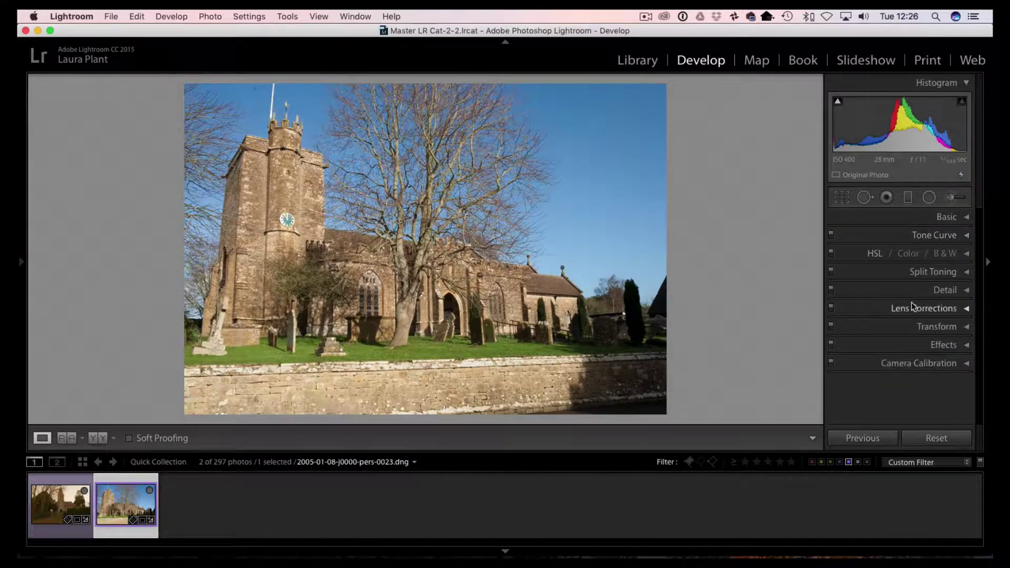
Open Transform and switch Upright between Auto and Off, ending with Upright Off.
click(940, 329)
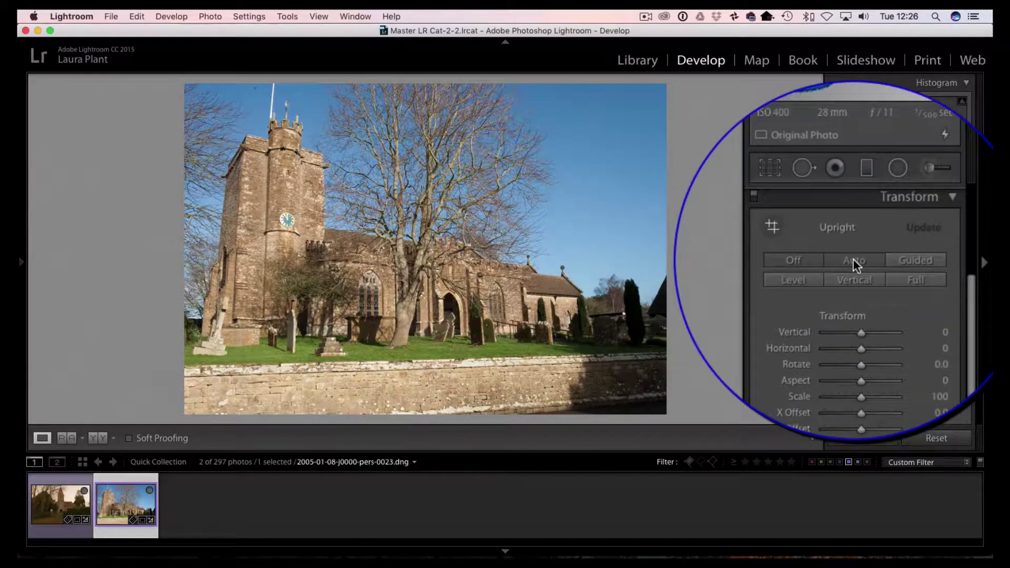
click(853, 261)
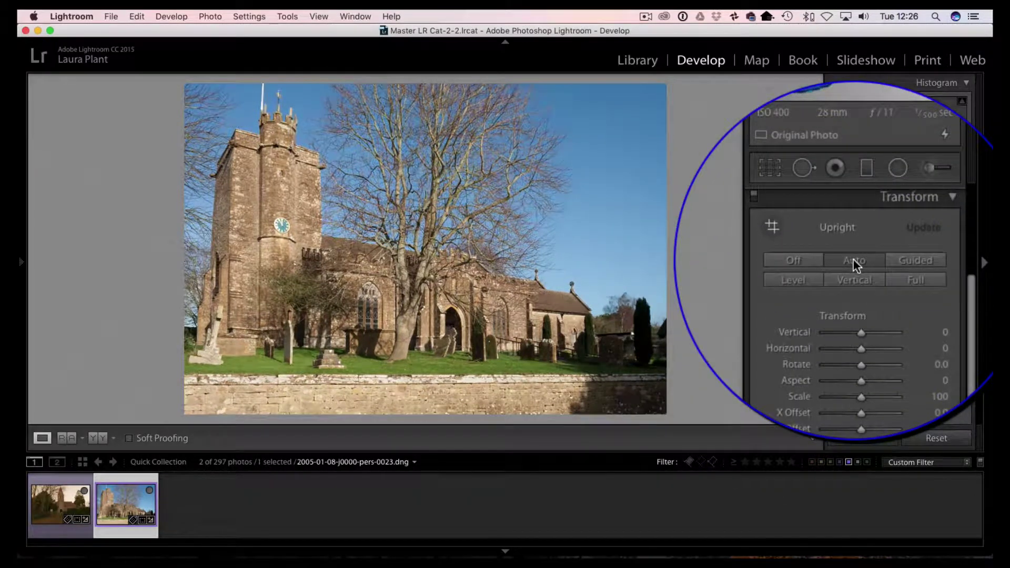
click(813, 260)
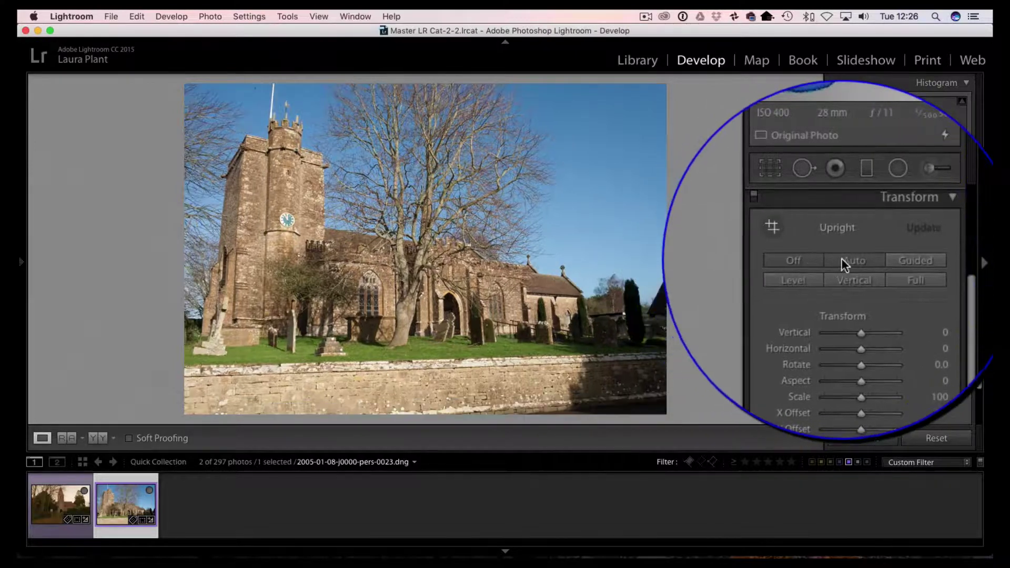
click(841, 258)
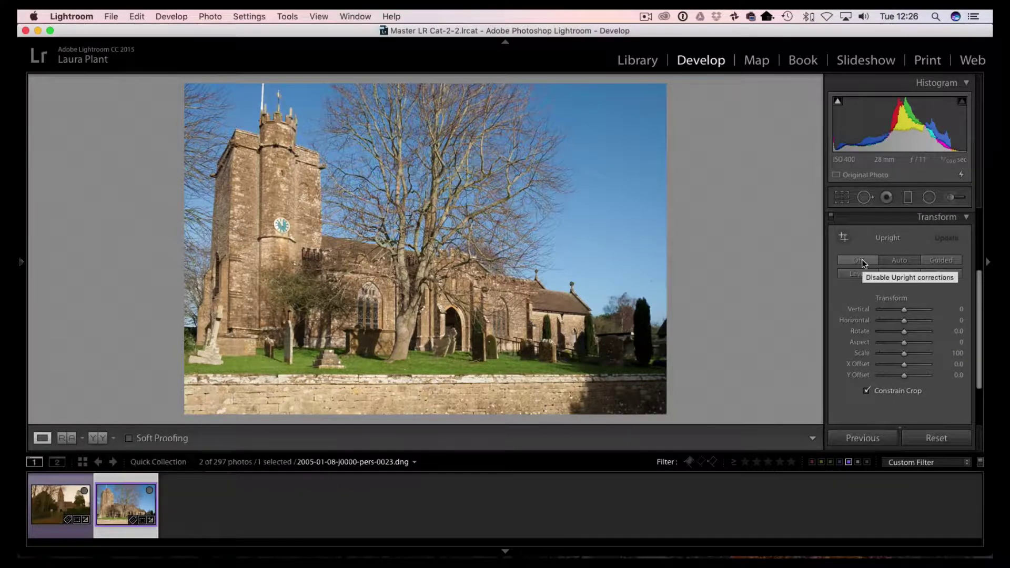
click(862, 259)
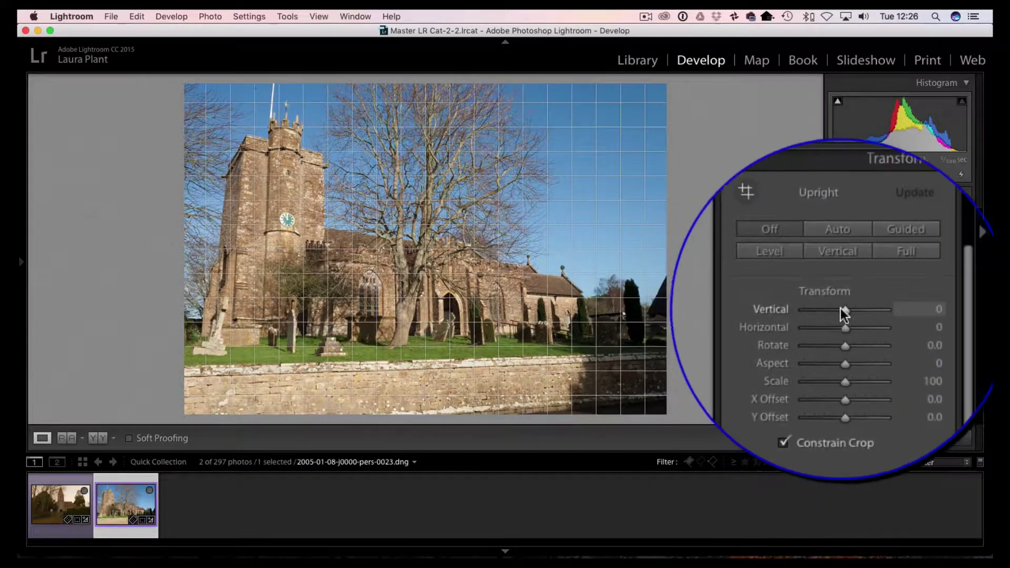
Try several Vertical values, settle at −22, and nudge rotation to +0.7.
drag(841, 308, 835, 309)
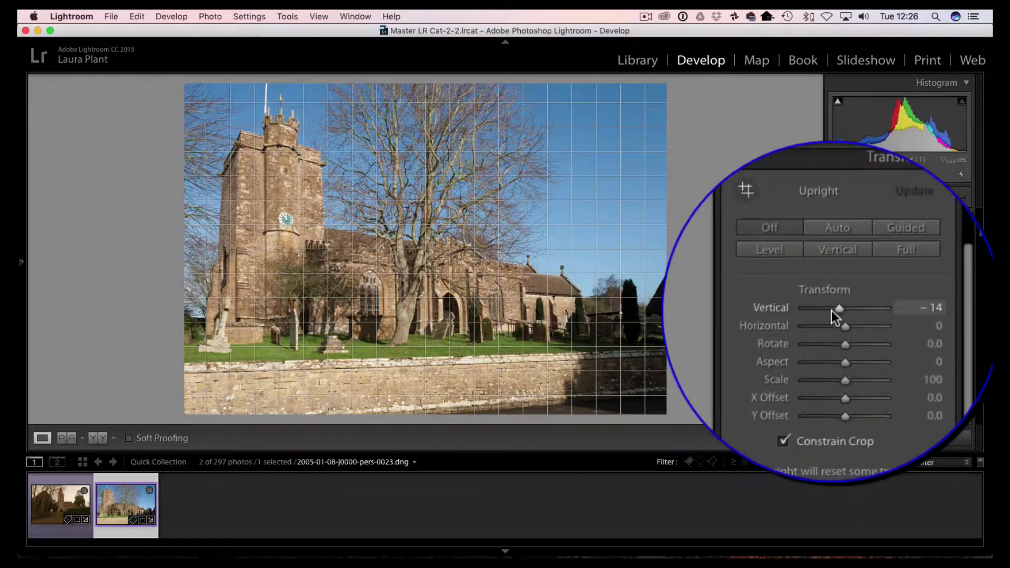
drag(835, 308, 836, 309)
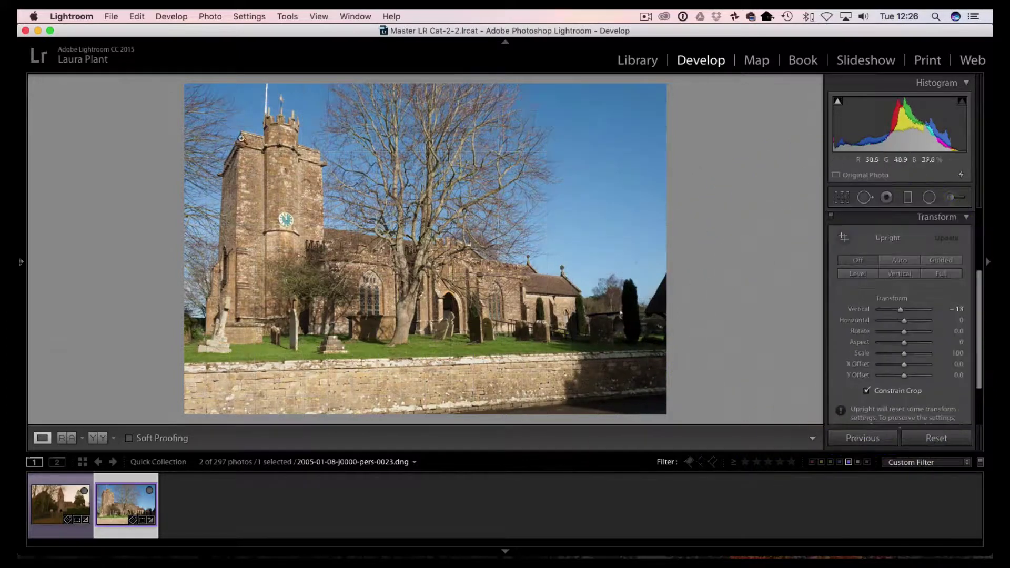
drag(901, 309, 901, 309)
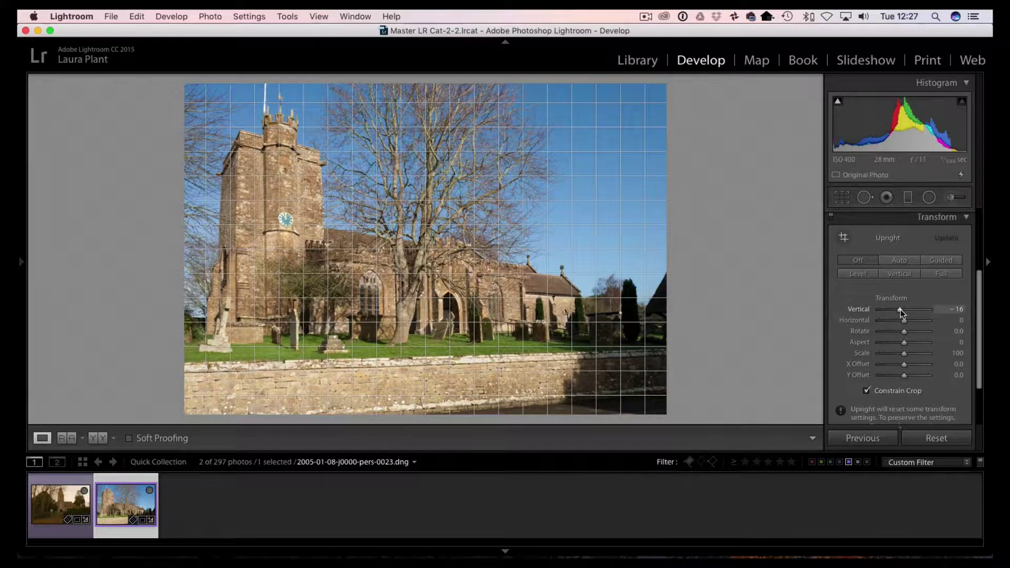
drag(900, 309, 905, 309)
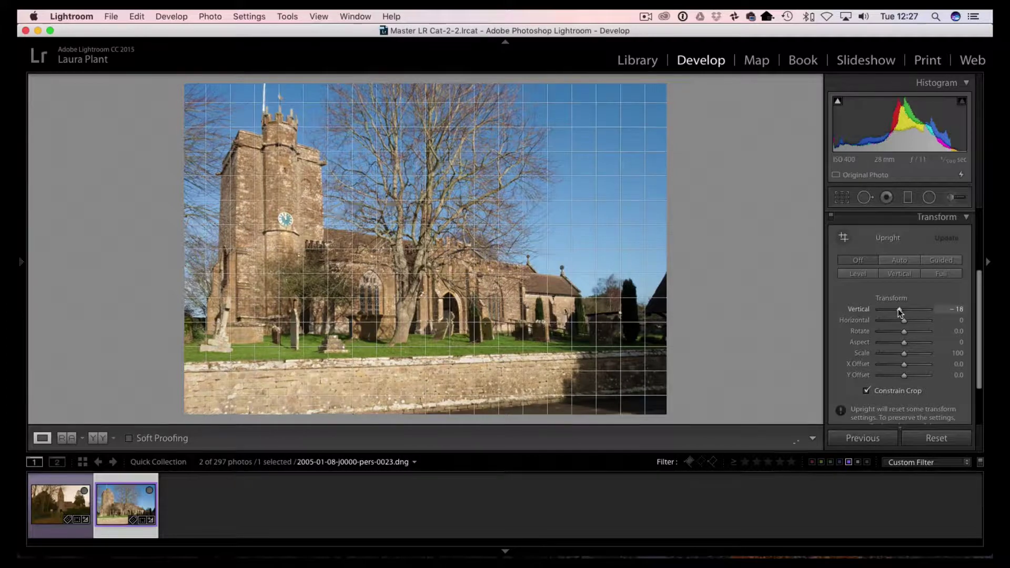
drag(897, 311, 900, 311)
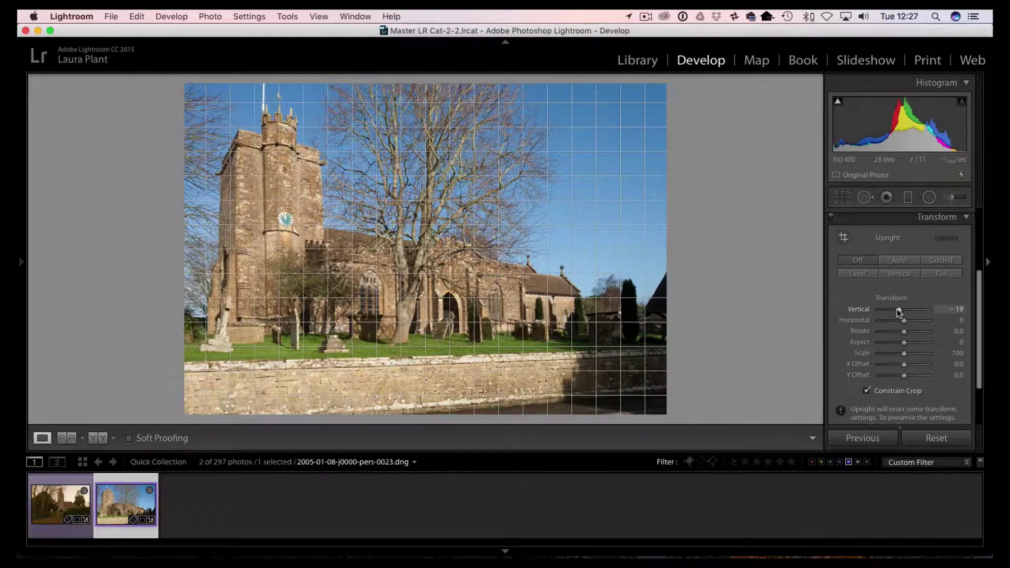
drag(897, 310, 897, 310)
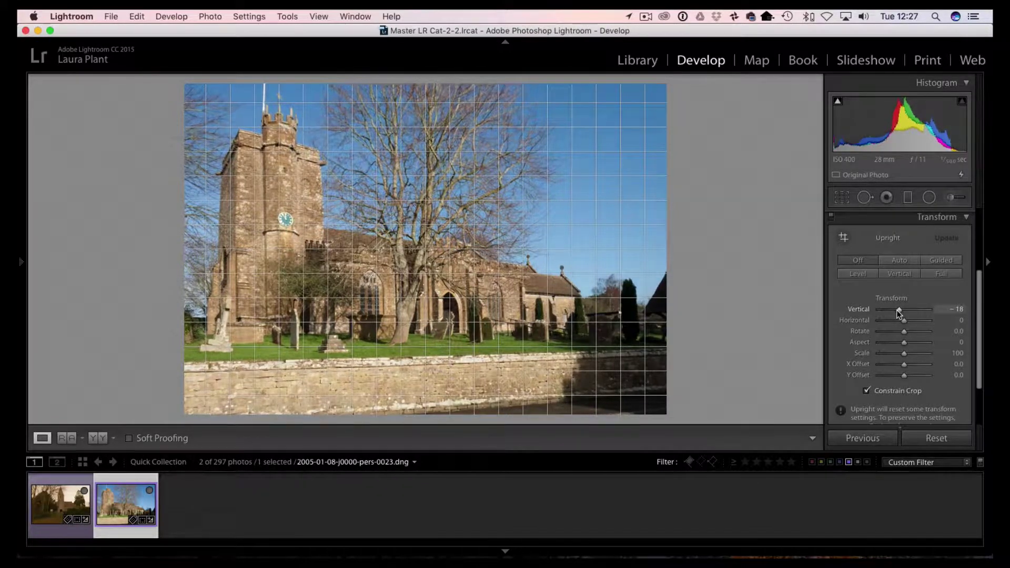
drag(897, 310, 896, 311)
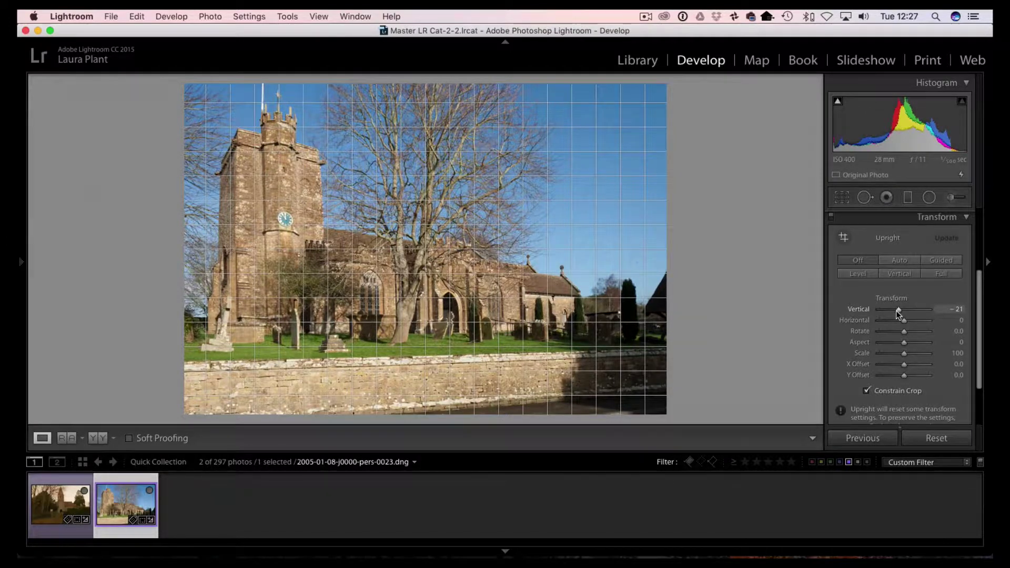
drag(896, 310, 892, 315)
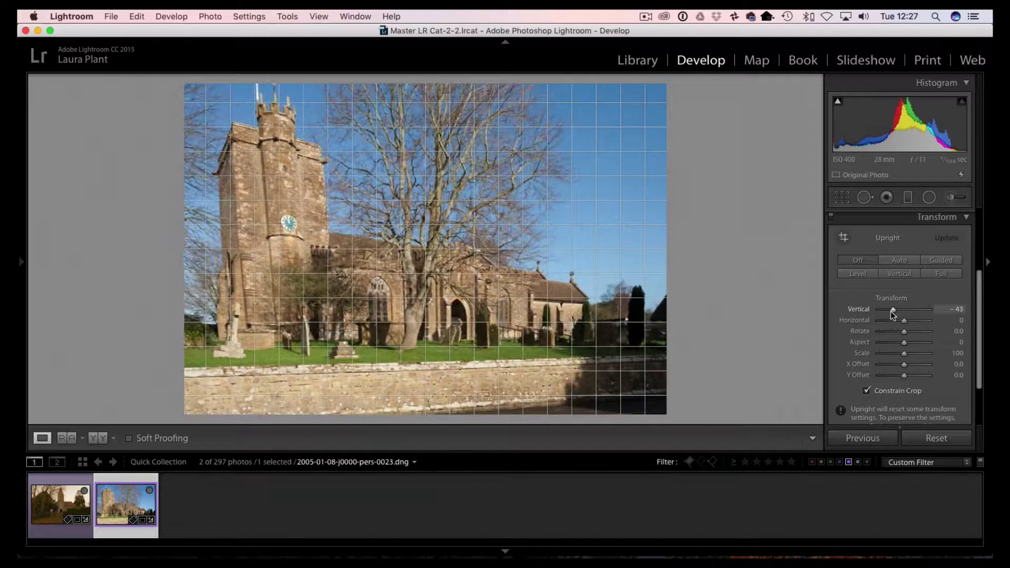
drag(892, 315, 896, 312)
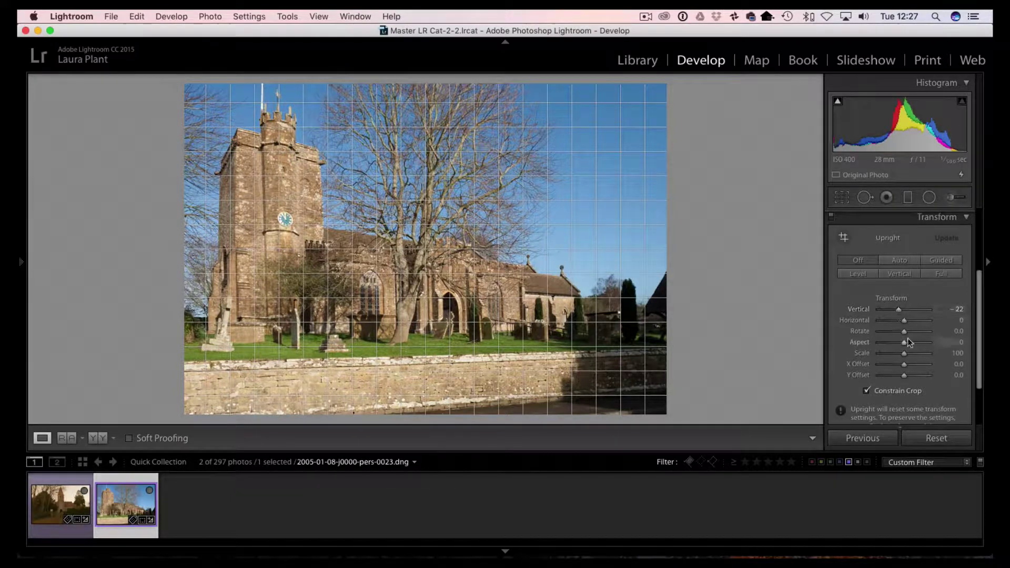
drag(845, 333, 850, 338)
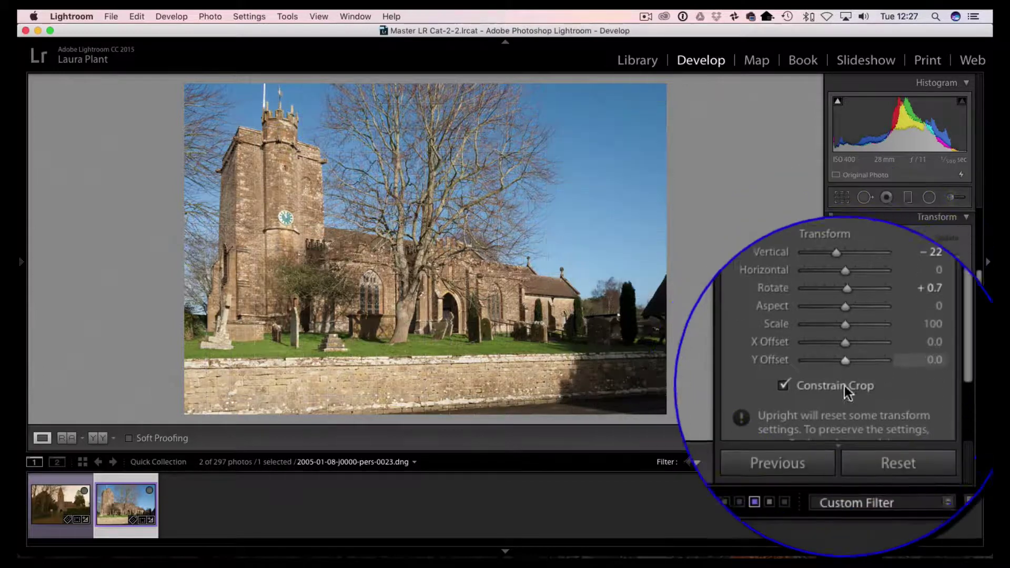
Uncheck Constrain Crop so the transformed edges are no longer cropped away.
click(820, 386)
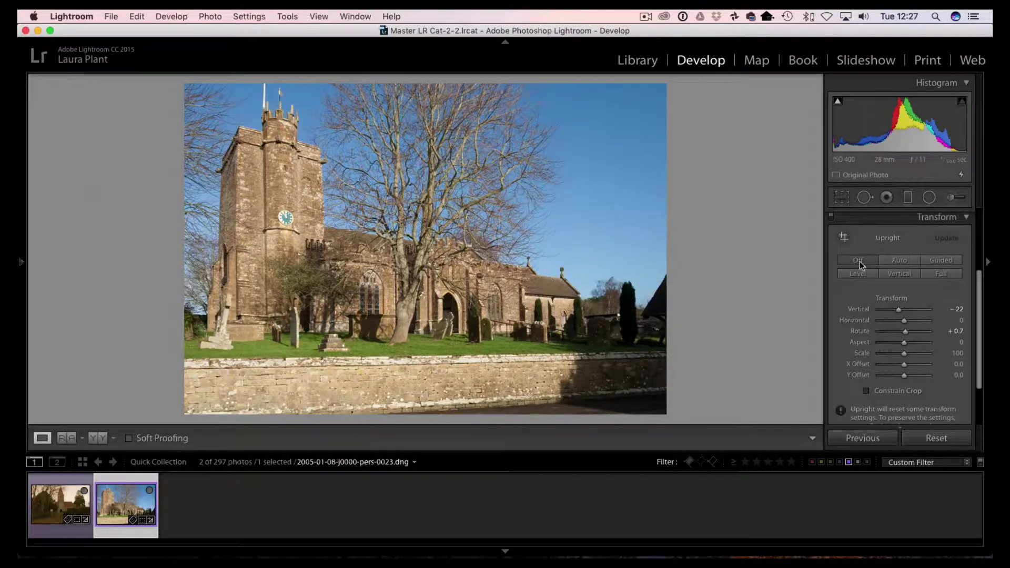
Reset the transform values, preview a strong vertical correction with the grid, and re-enable Constrain Crop.
click(833, 218)
alt+click(905, 298)
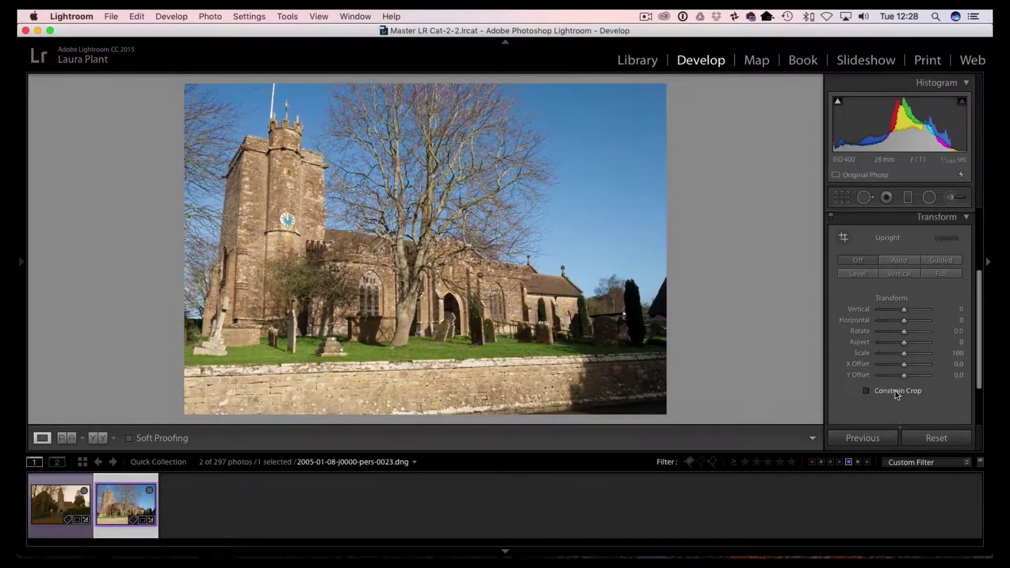
click(904, 309)
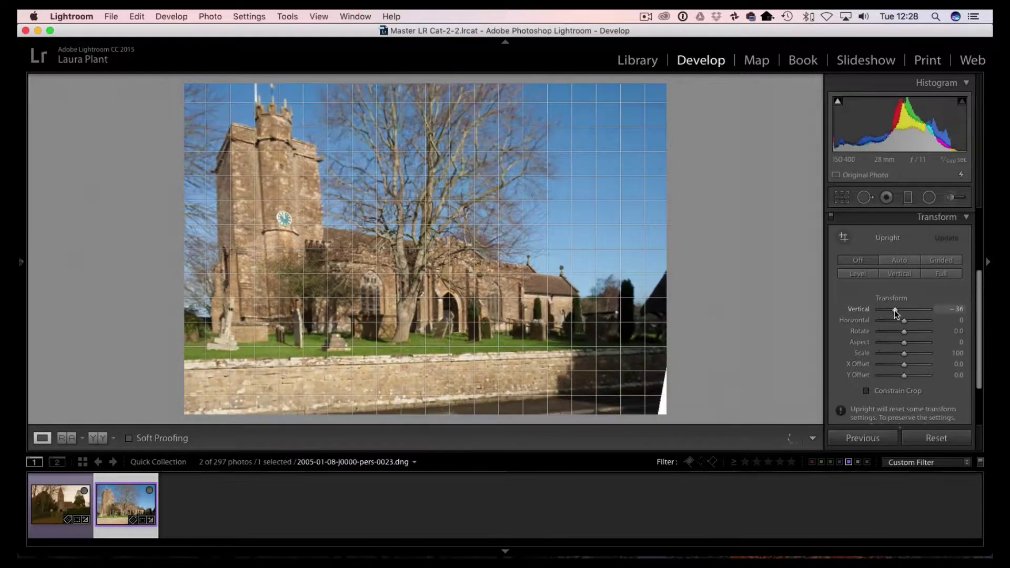
mouse_move(904, 310)
mouse_down()
mouse_move(894, 312)
mouse_move(895, 395)
mouse_up()
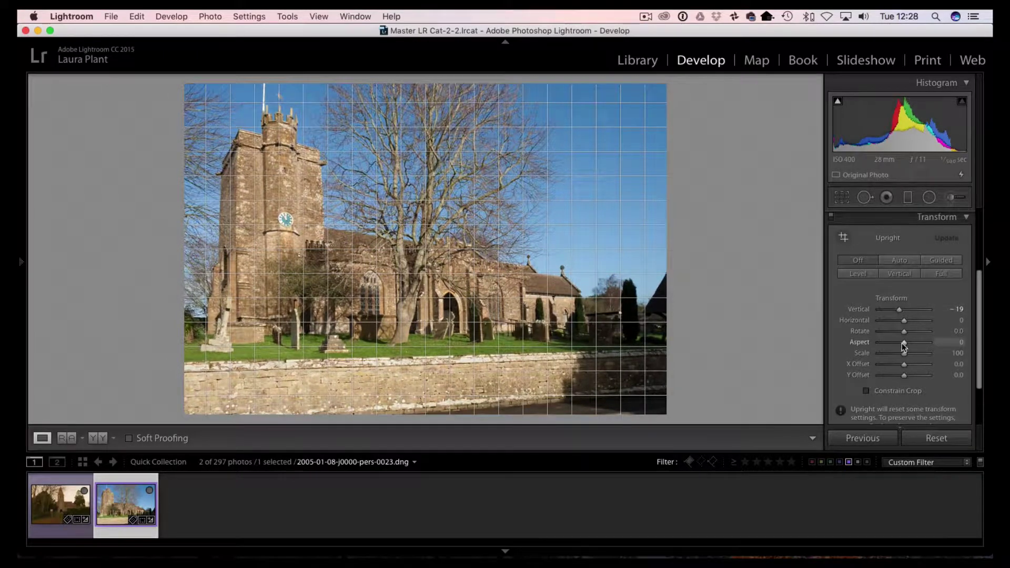
click(891, 390)
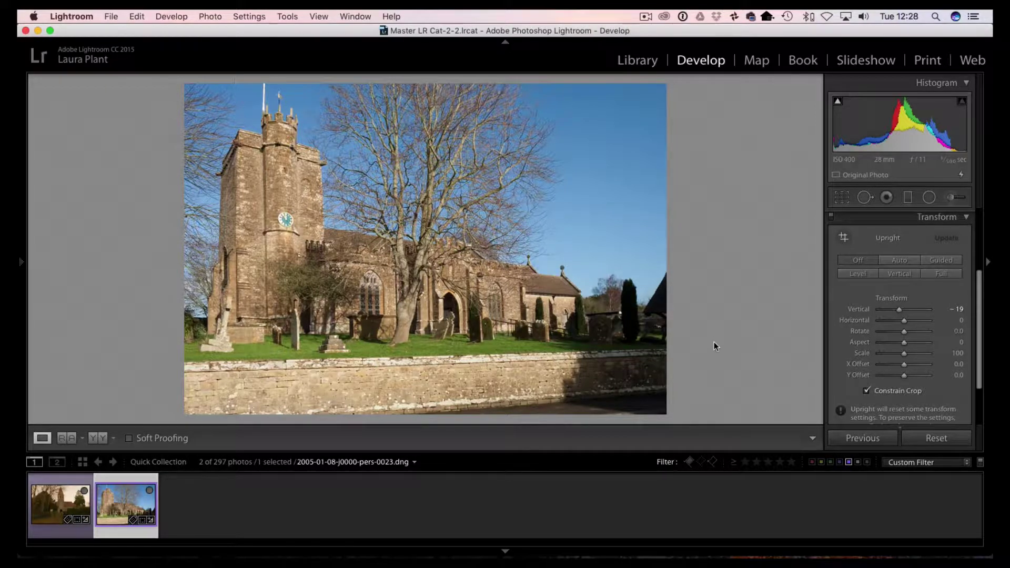
Set the Vertical correction to −23 and Rotate to +0.1.
click(901, 310)
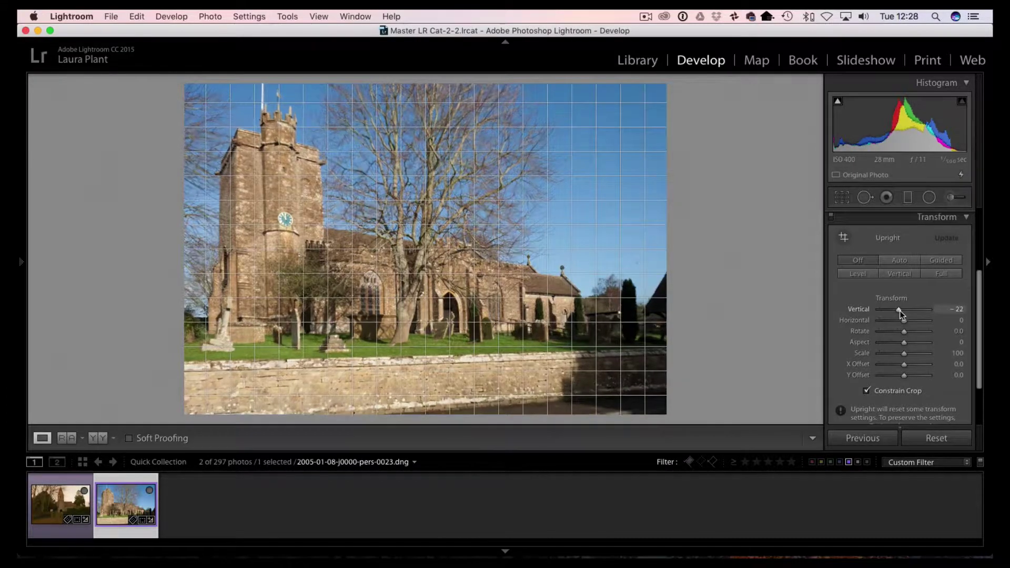
drag(901, 310, 899, 310)
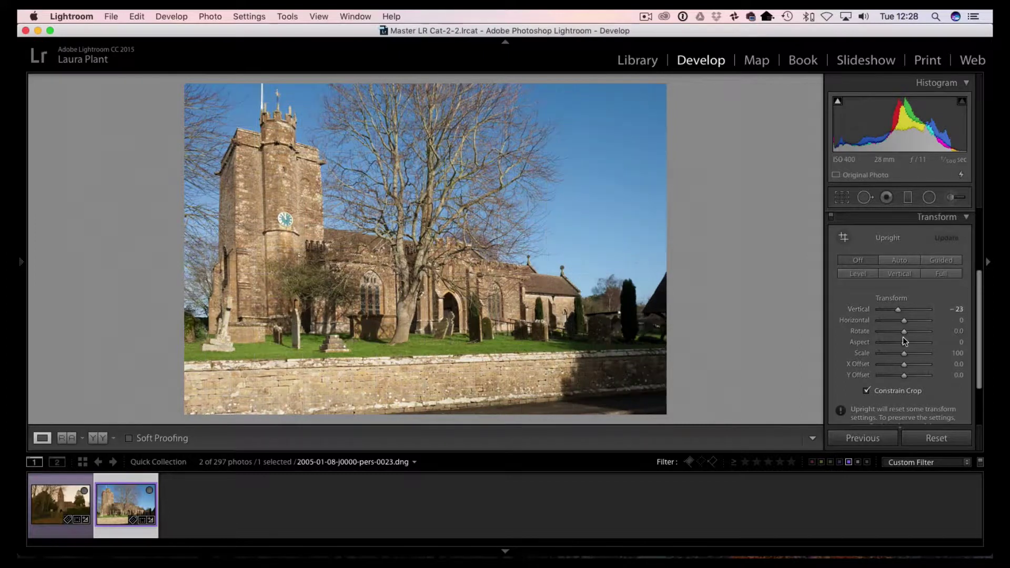
drag(903, 333, 905, 332)
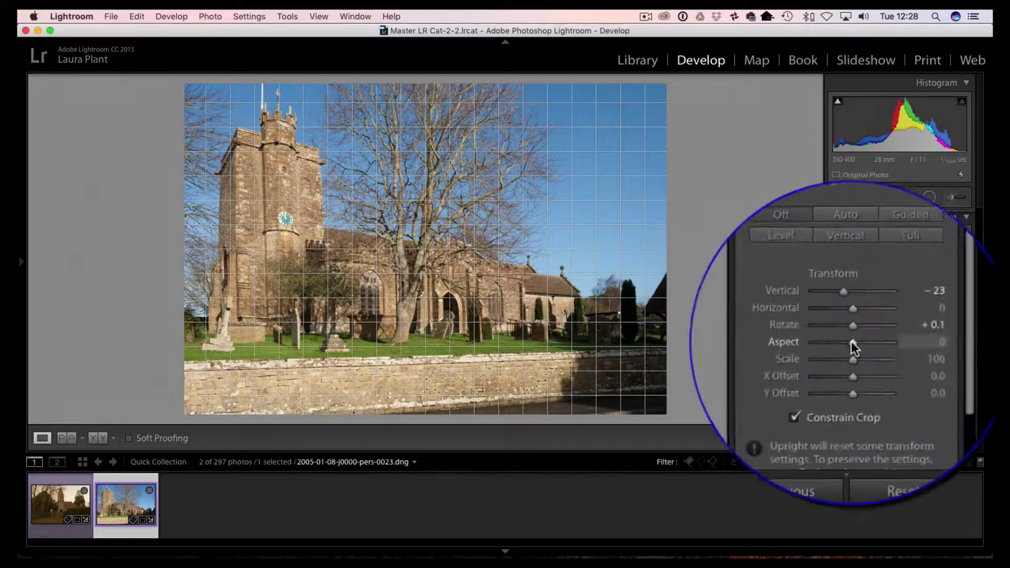
Try Aspect in both directions and settle at +11, then ease Vertical to −14.
drag(904, 341, 899, 343)
drag(836, 342, 840, 345)
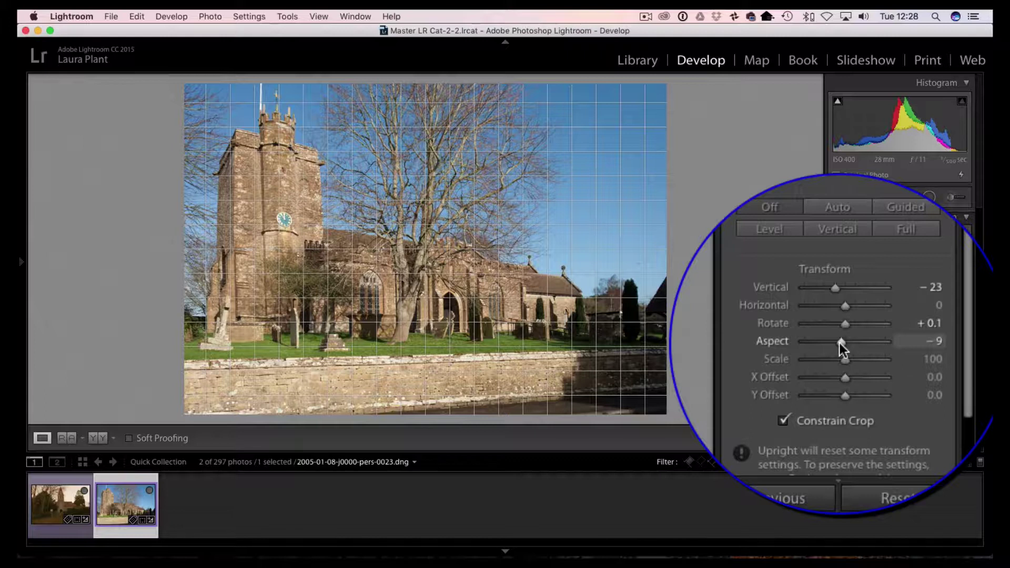
mouse_move(840, 343)
mouse_down()
mouse_move(854, 355)
mouse_move(848, 348)
mouse_up()
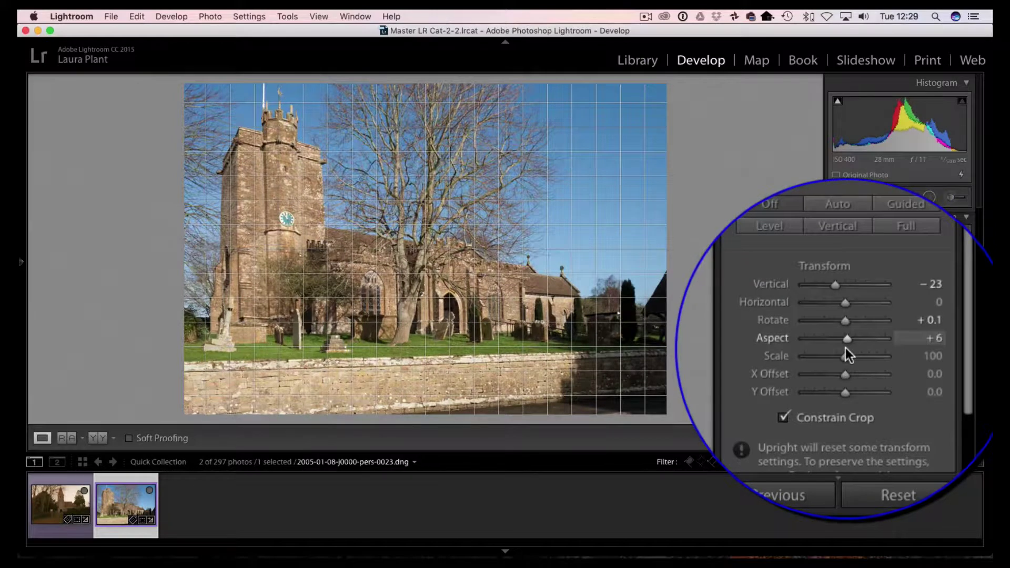
drag(845, 348, 848, 349)
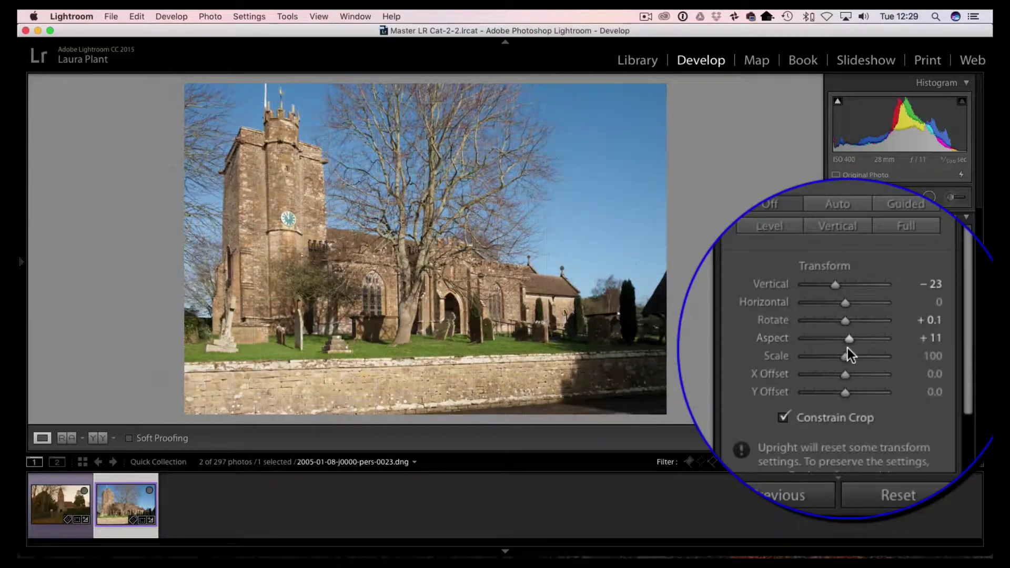
drag(837, 309, 901, 315)
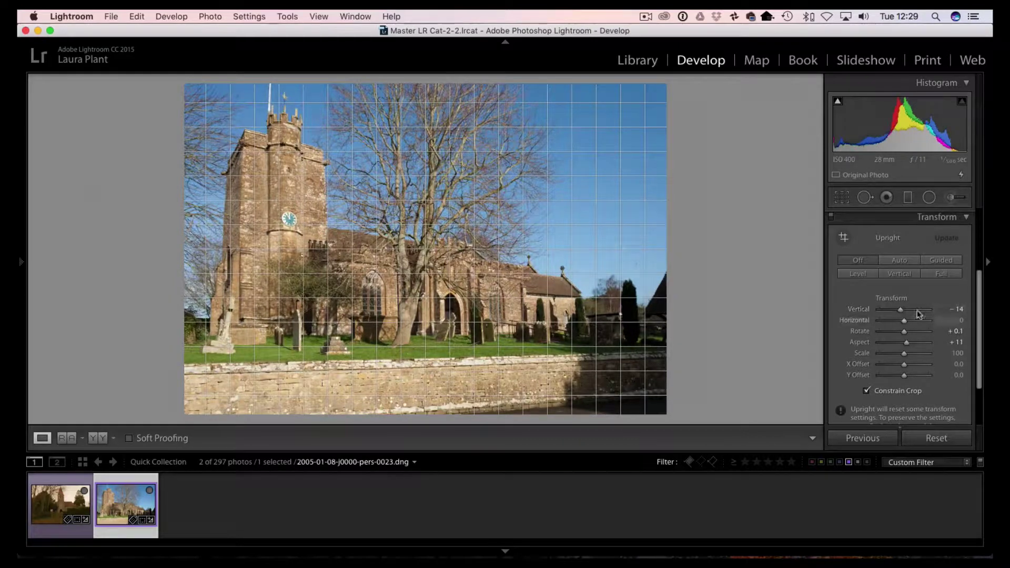
click(832, 217)
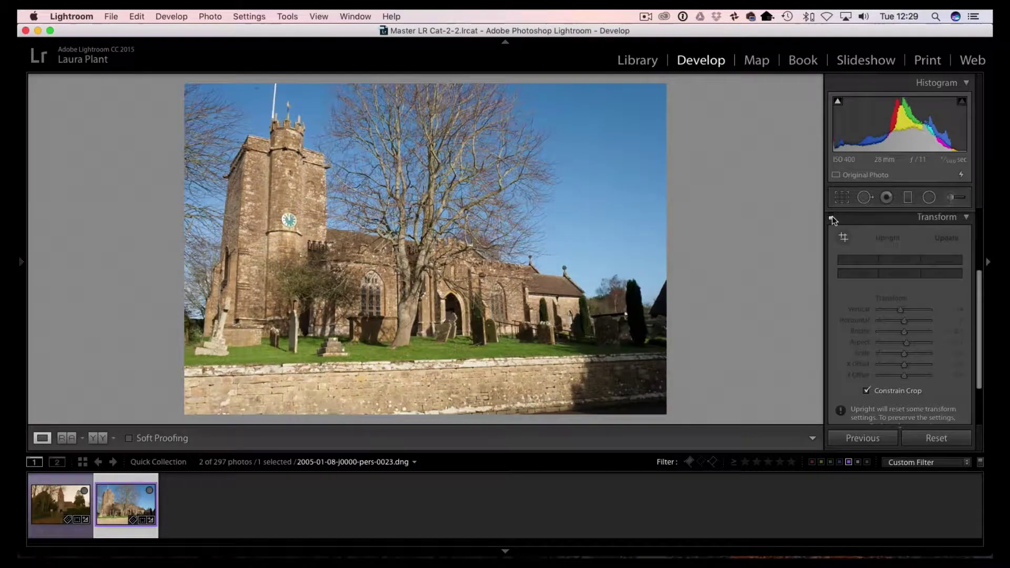
click(832, 217)
click(833, 216)
click(833, 217)
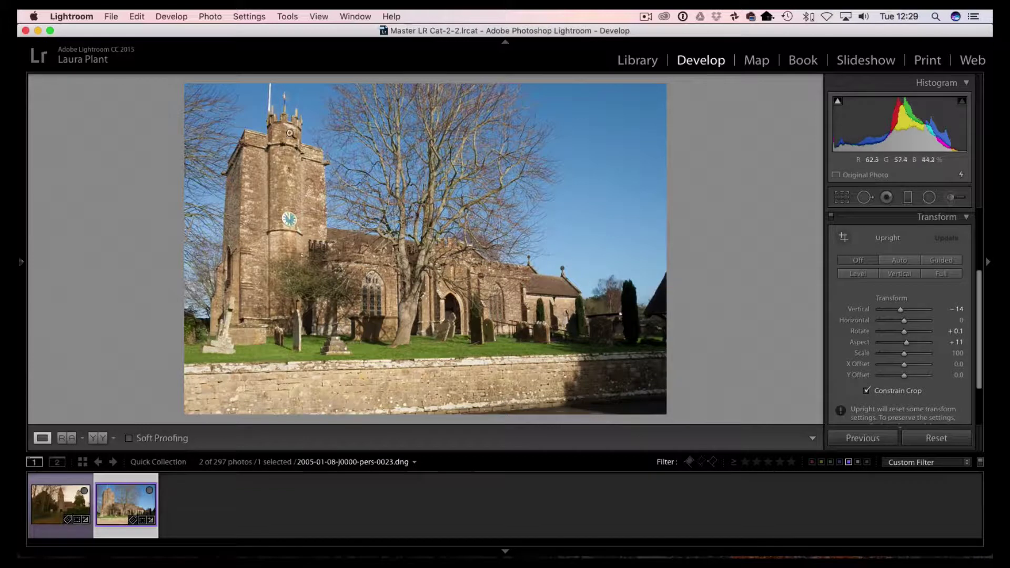
click(832, 217)
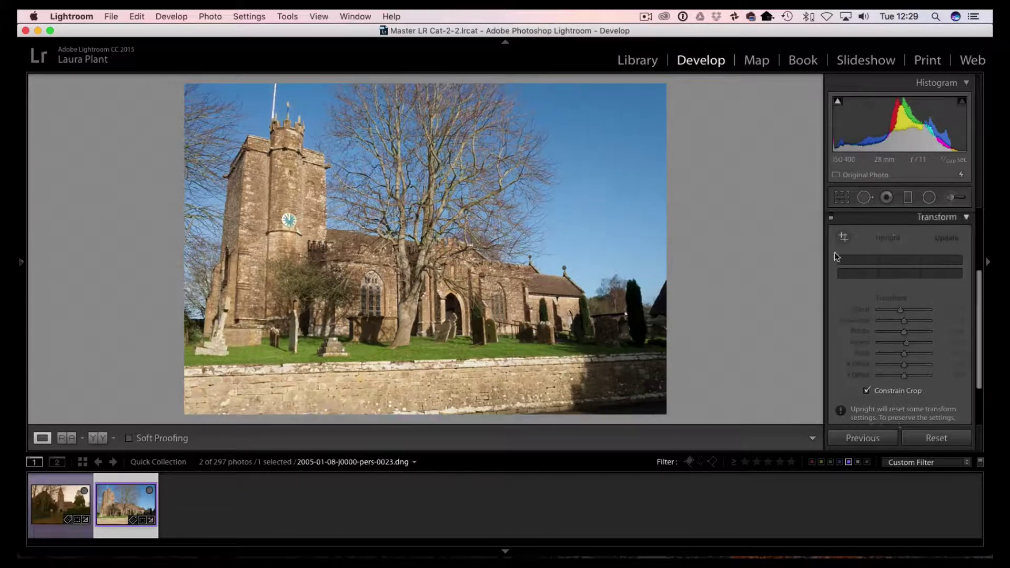
click(831, 217)
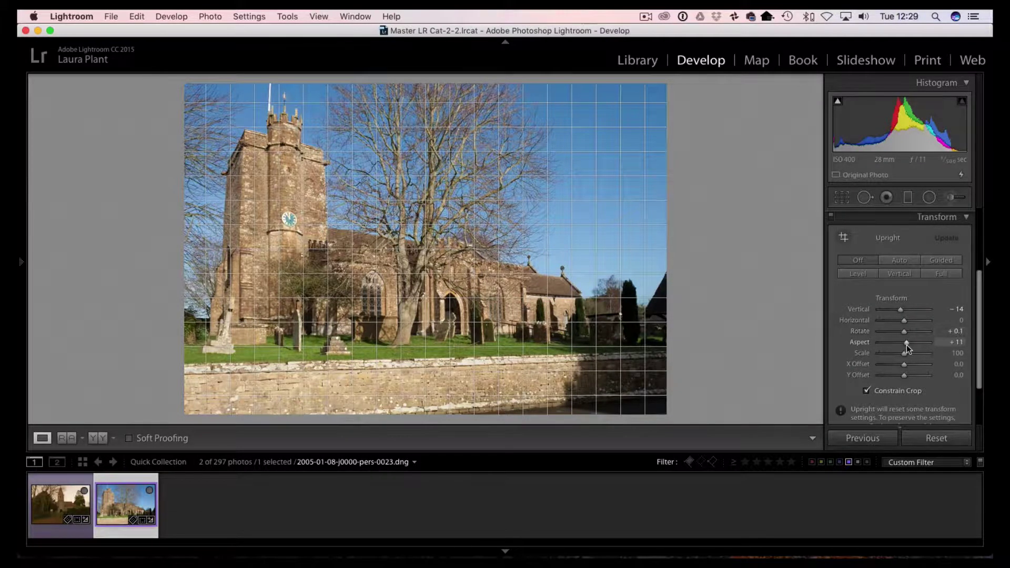
Try a much wider Aspect, then fine-tune it back to +11.
mouse_move(906, 341)
mouse_down()
mouse_move(922, 344)
mouse_move(906, 345)
mouse_up()
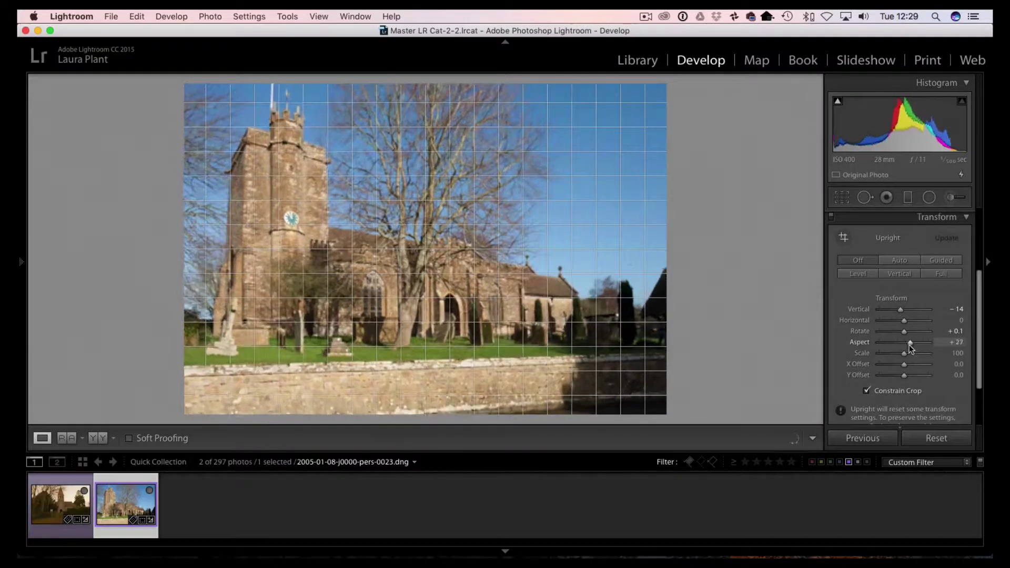
drag(907, 346, 907, 346)
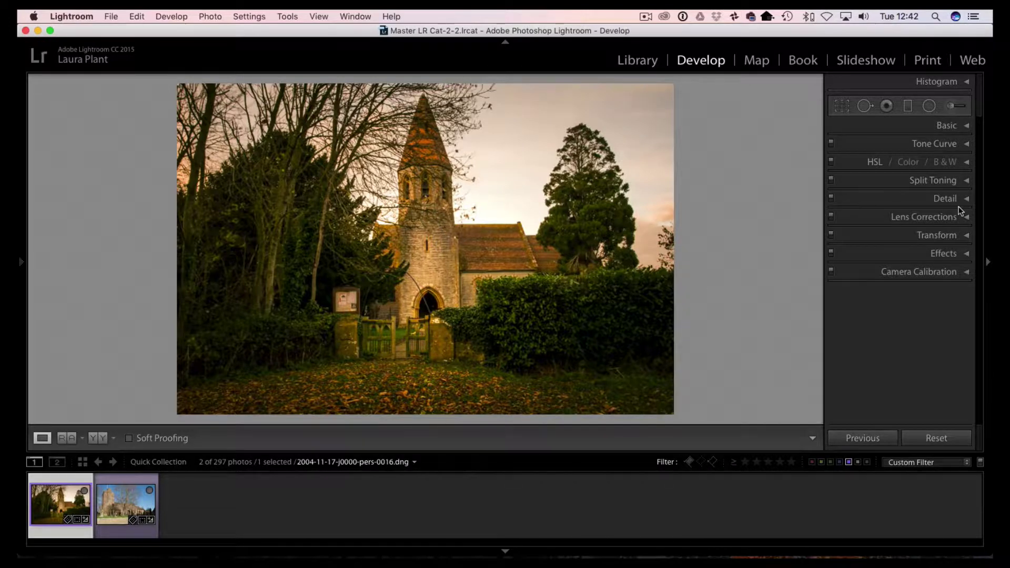
Turn on Remove Chromatic Aberration and Enable Profile Corrections in Lens Corrections.
click(924, 218)
click(821, 254)
click(820, 267)
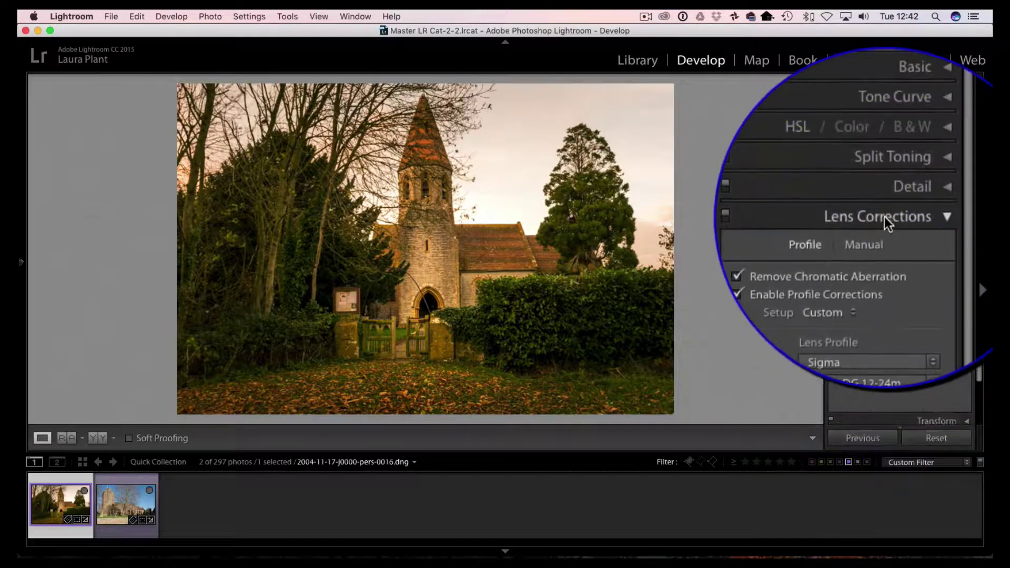
click(886, 218)
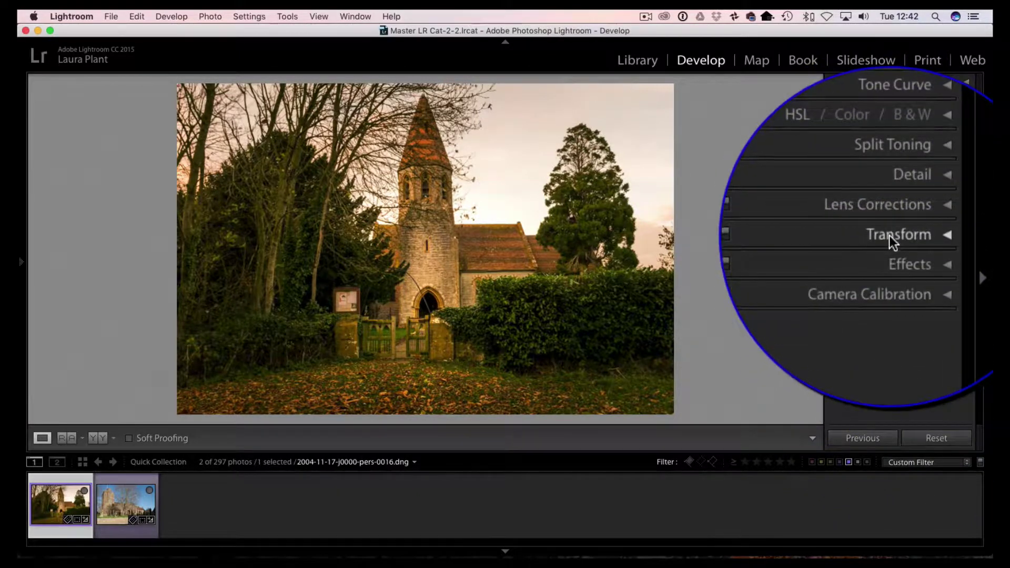
Expand Transform, try Upright Auto, then set Upright back to Off.
click(889, 236)
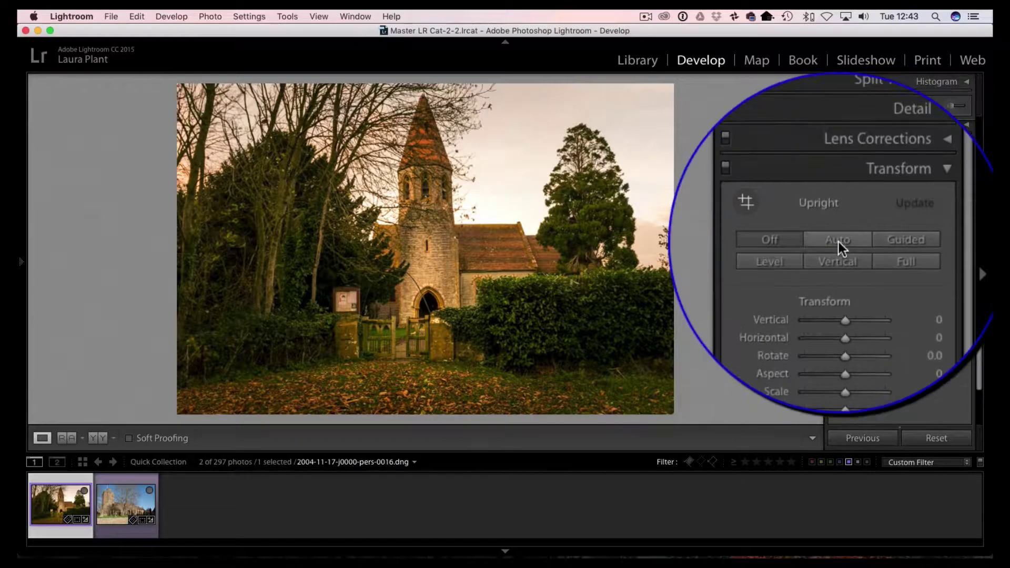
click(840, 242)
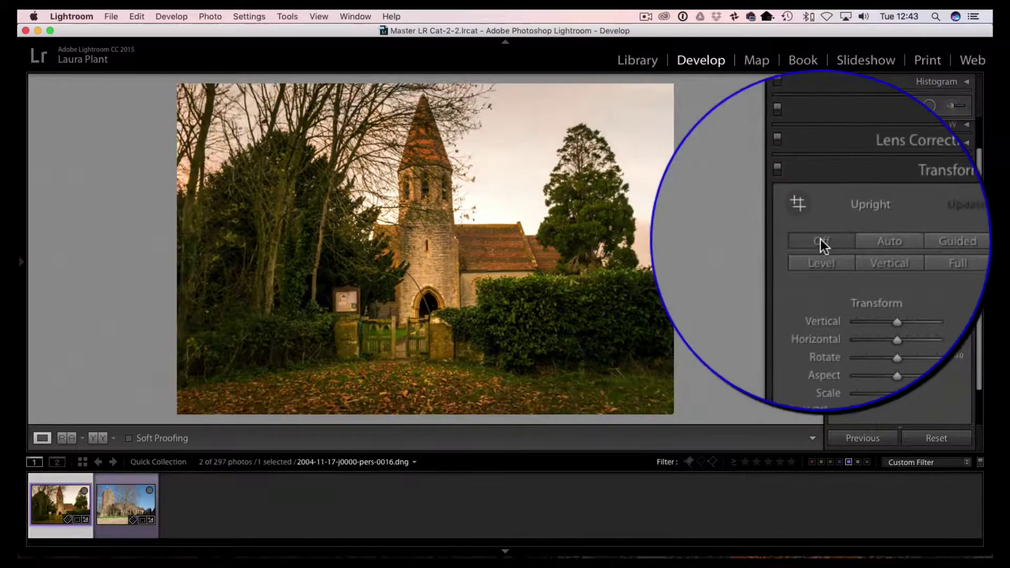
click(825, 239)
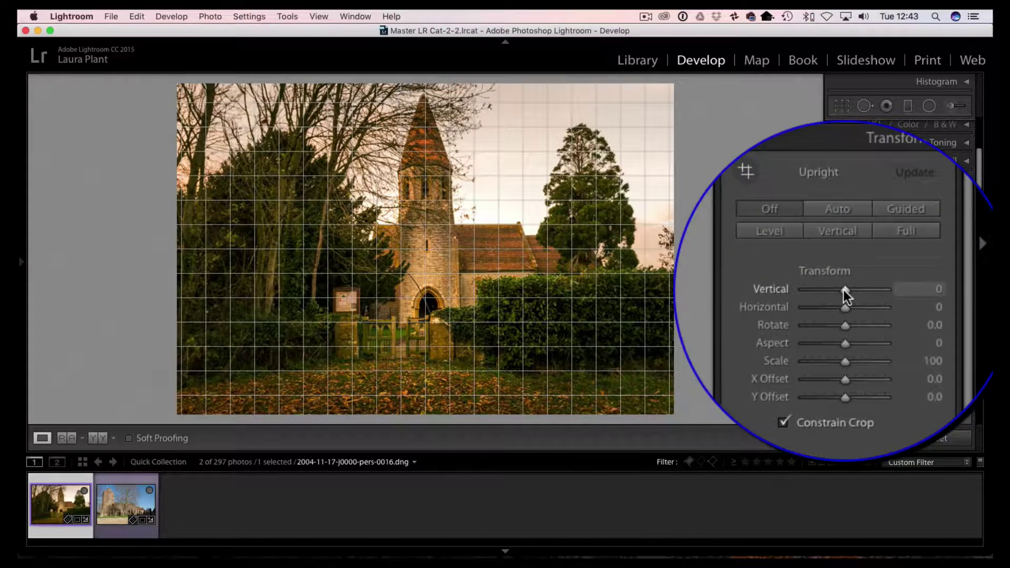
Straighten the autumn church with Vertical at −24 and Rotate at +0.4.
drag(844, 290, 834, 290)
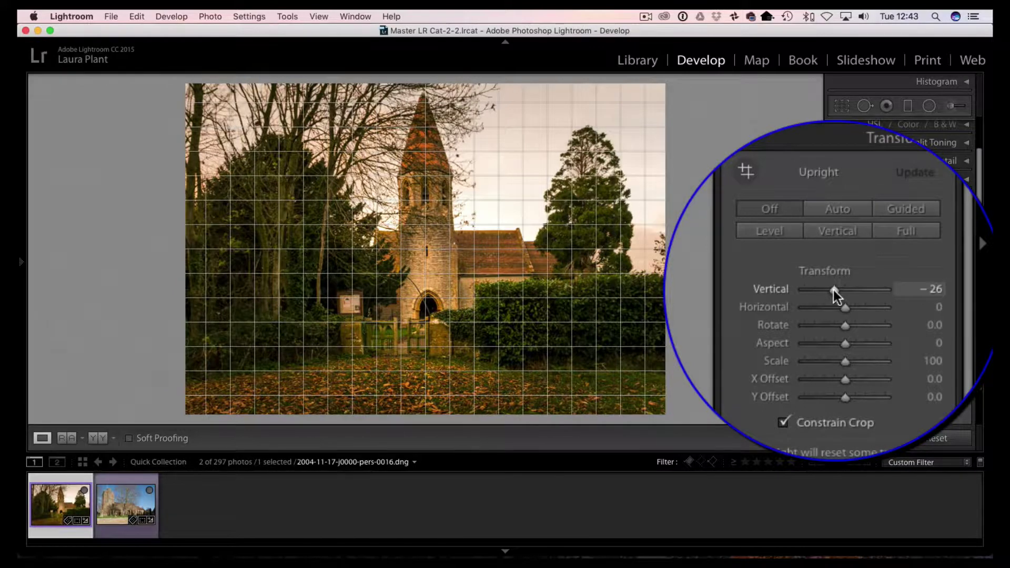
drag(834, 290, 845, 313)
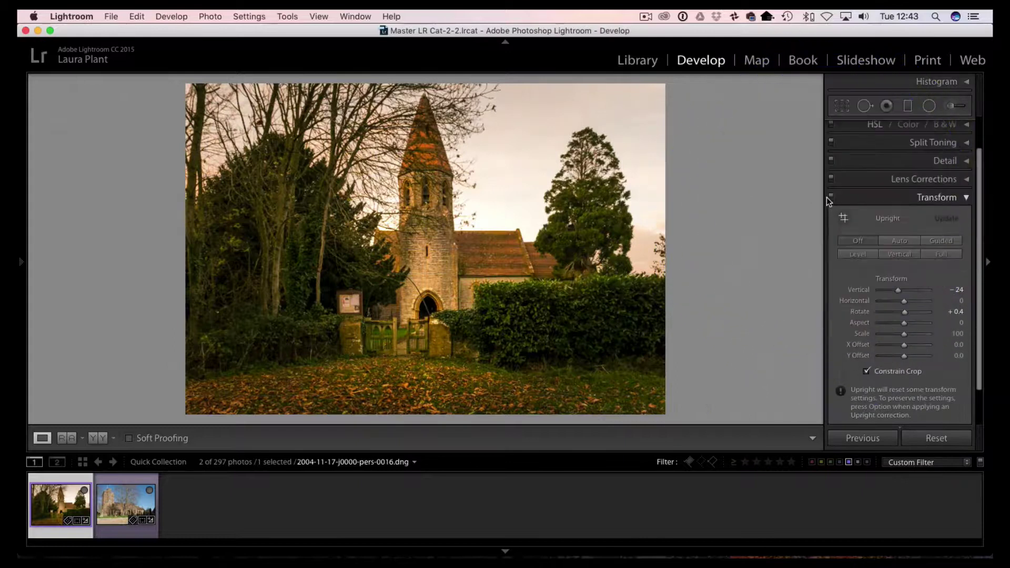
click(829, 199)
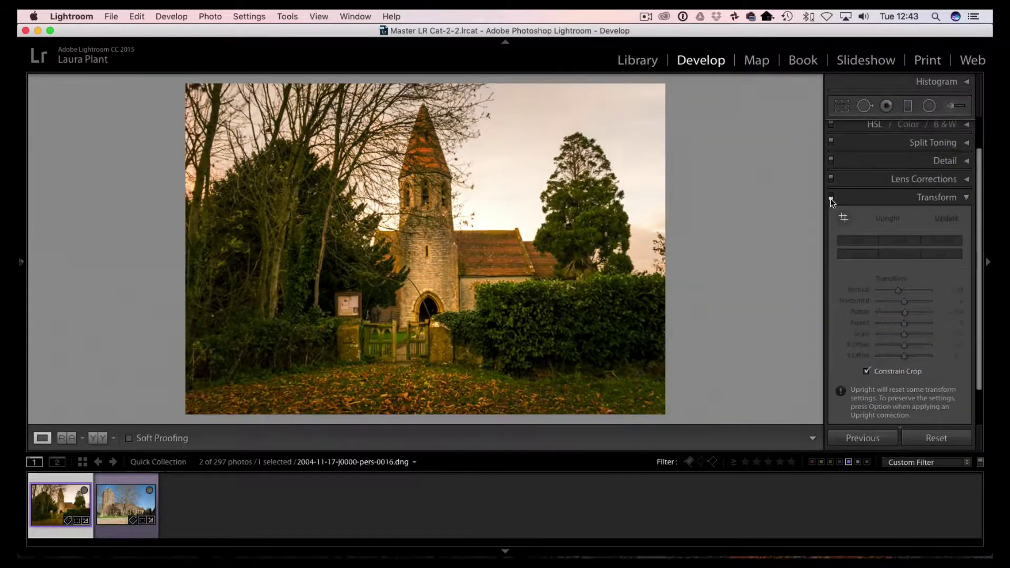
click(831, 198)
click(831, 199)
click(831, 198)
click(831, 198)
click(831, 198)
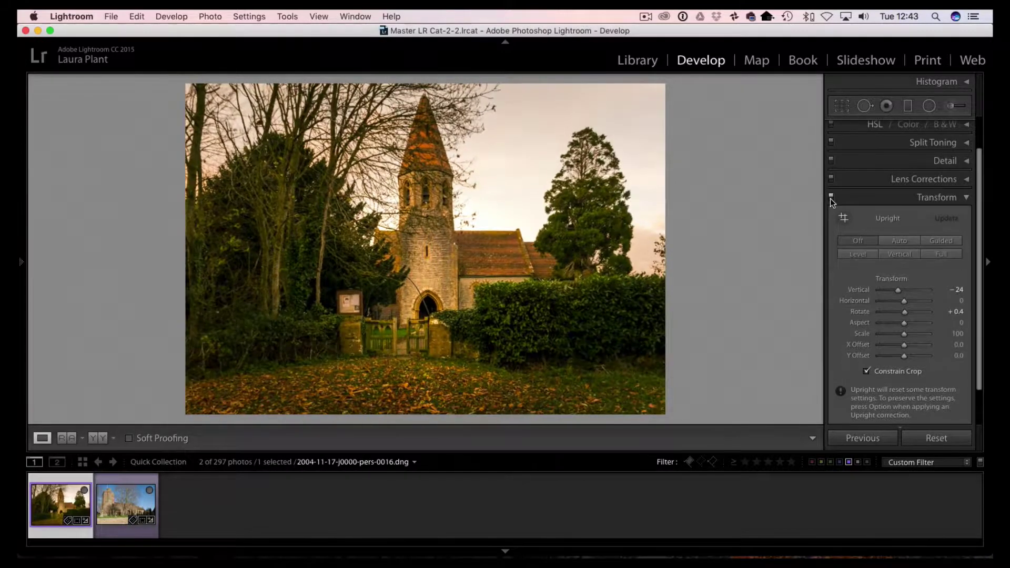